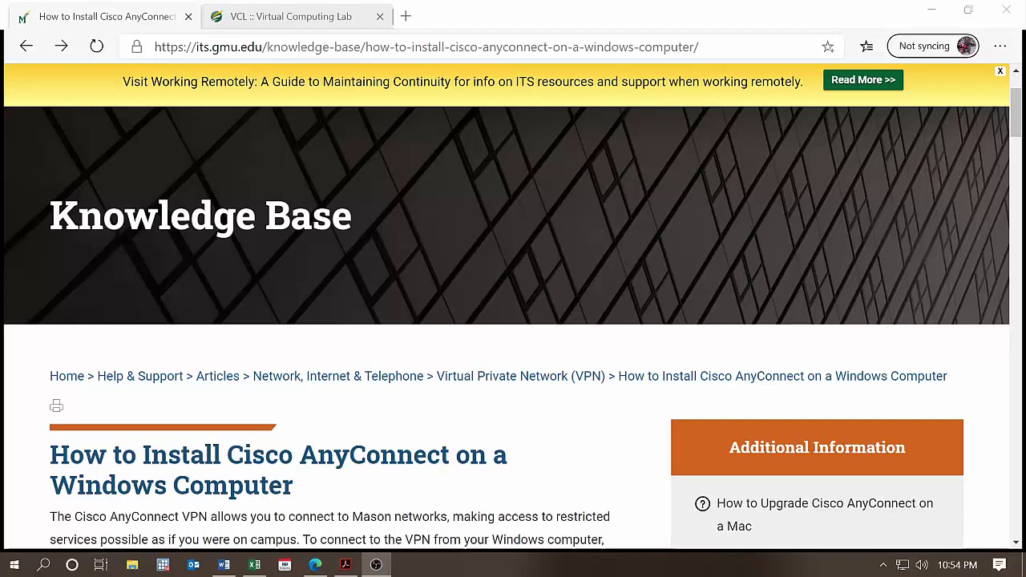
- Glance at the VPN article list, then return to the AnyConnect install guide's Related Downloads
left_click(532, 380)
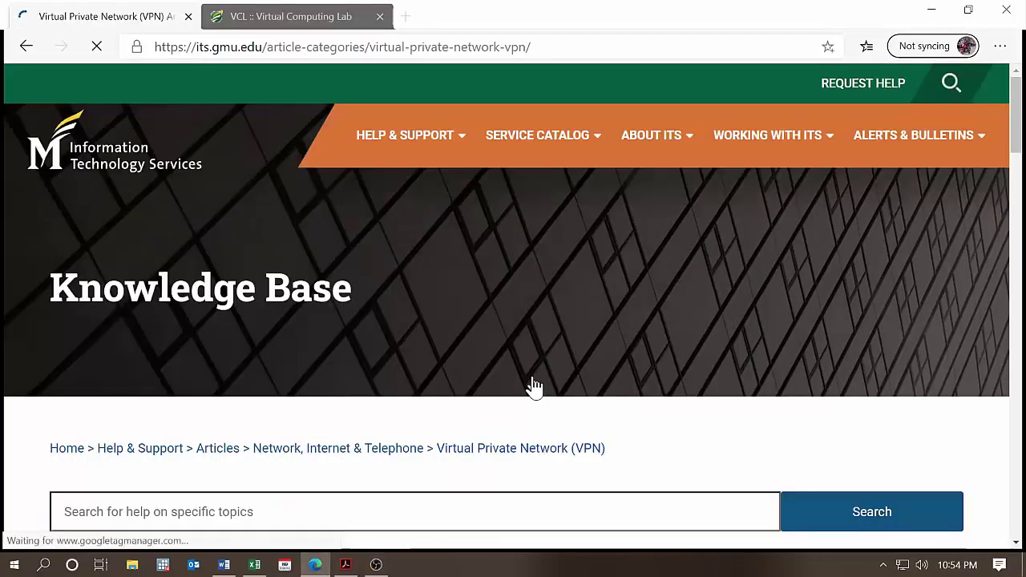
scroll(533, 388, "down", 5)
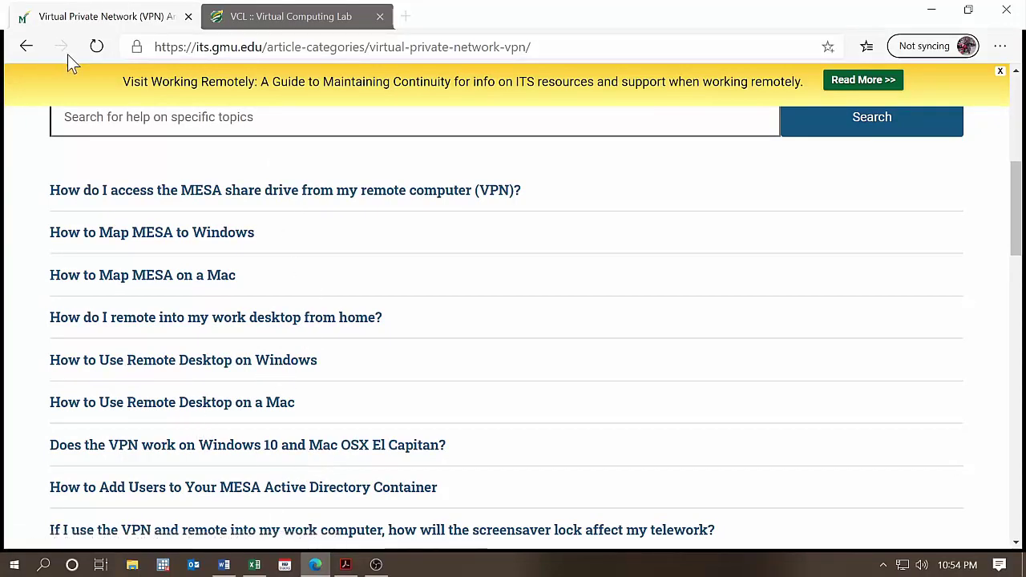
left_click(27, 44)
scroll(819, 357, "down", 5)
scroll(313, 357, "down", 1)
scroll(315, 357, "down", 2)
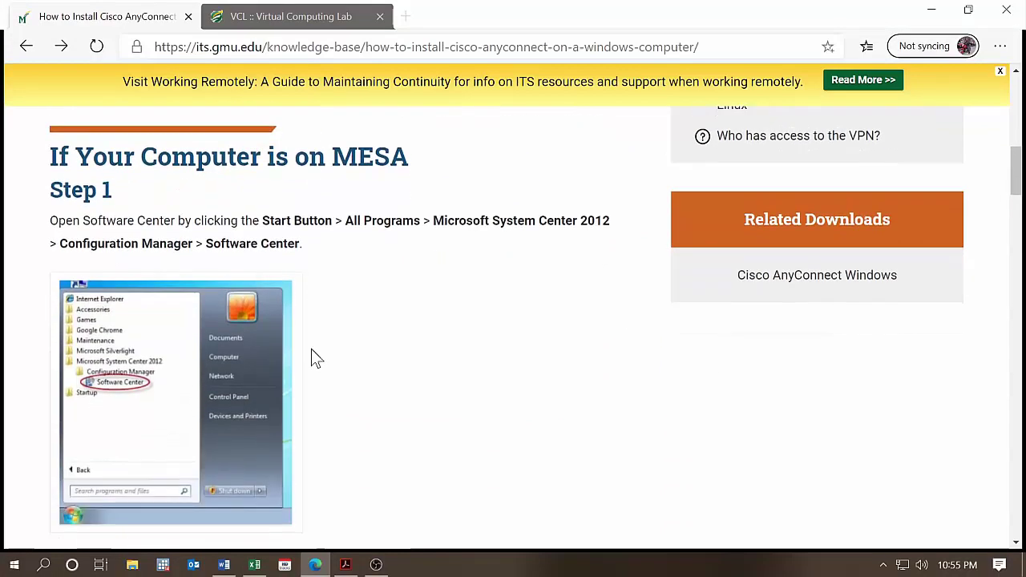
scroll(313, 357, "down", 1)
scroll(321, 362, "up", 3)
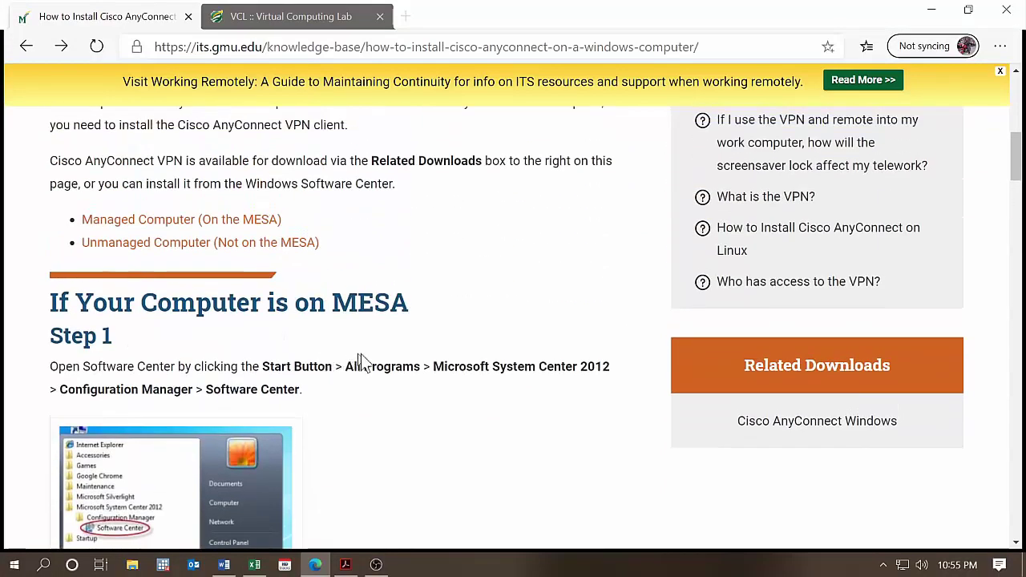
scroll(451, 359, "up", 3)
scroll(452, 358, "down", 3)
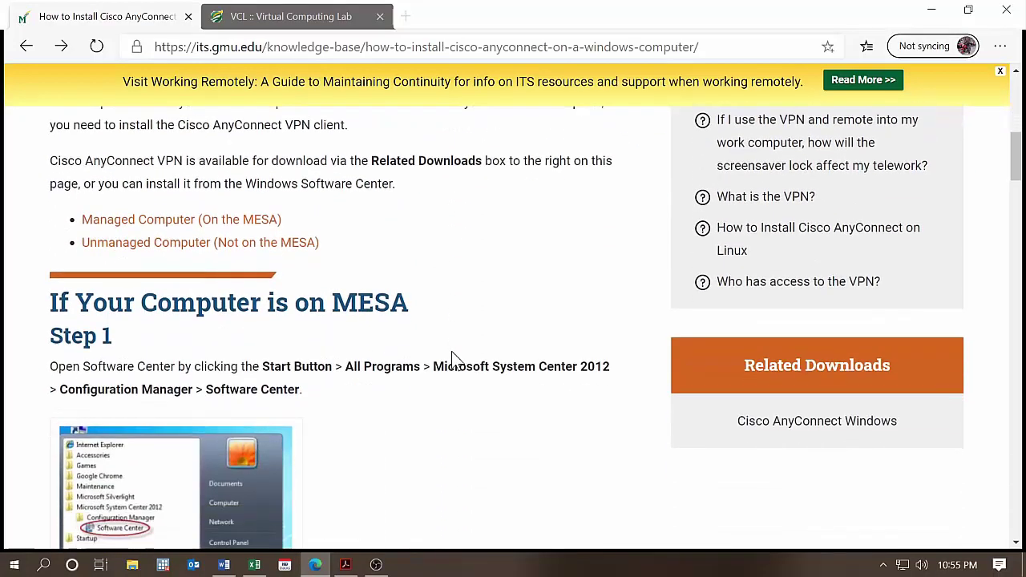
left_click(792, 425)
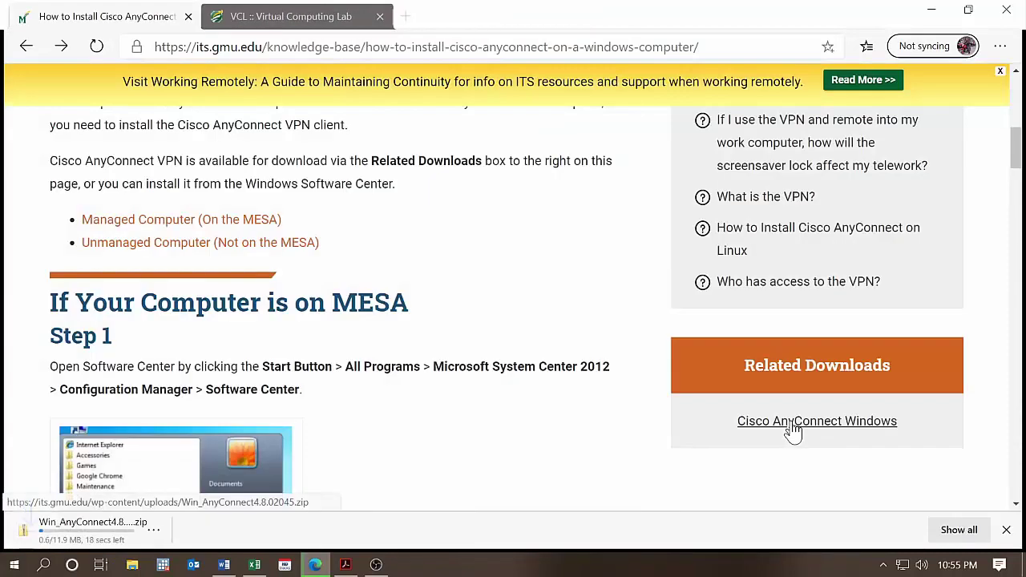
left_click(127, 528)
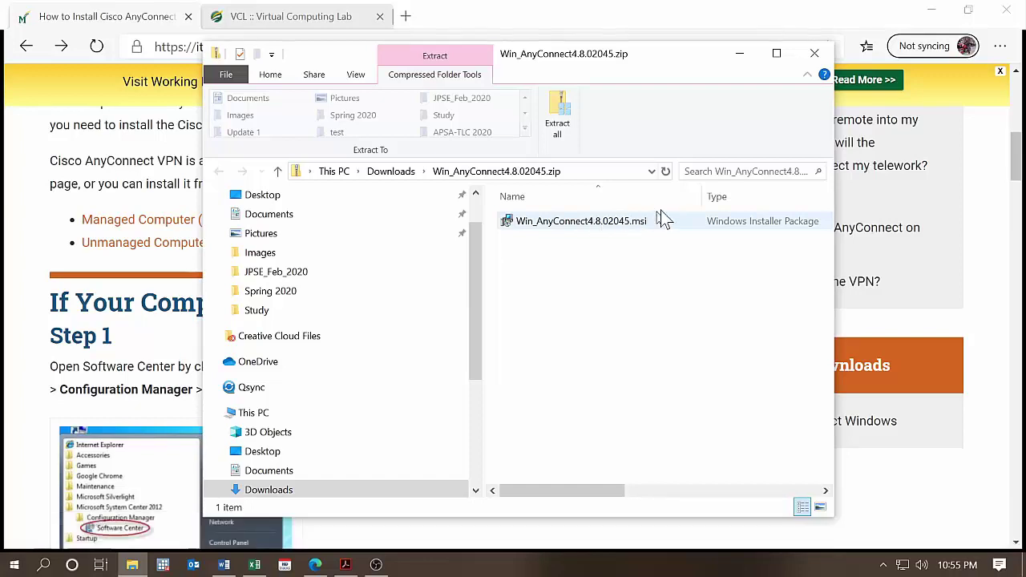
left_click(822, 55)
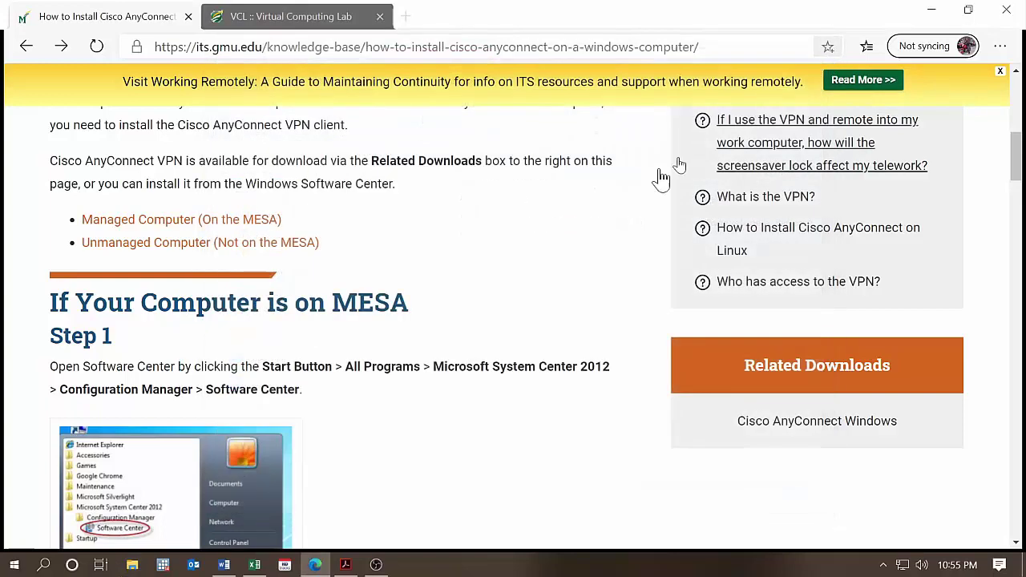
- Search the Start menu for 'cisco' and launch Cisco AnyConnect Secure Mobility Client
left_click(12, 566)
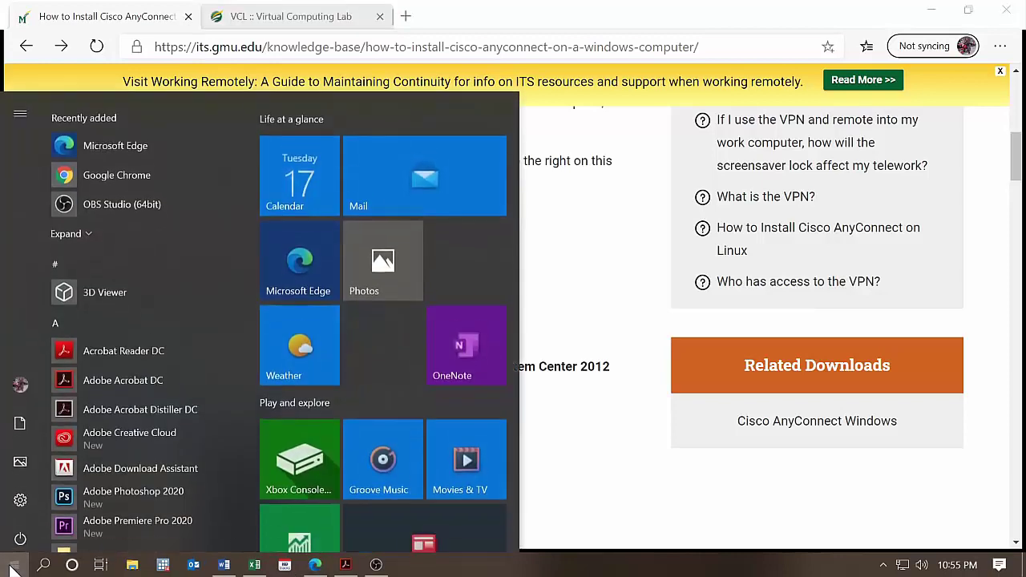
type("cisco")
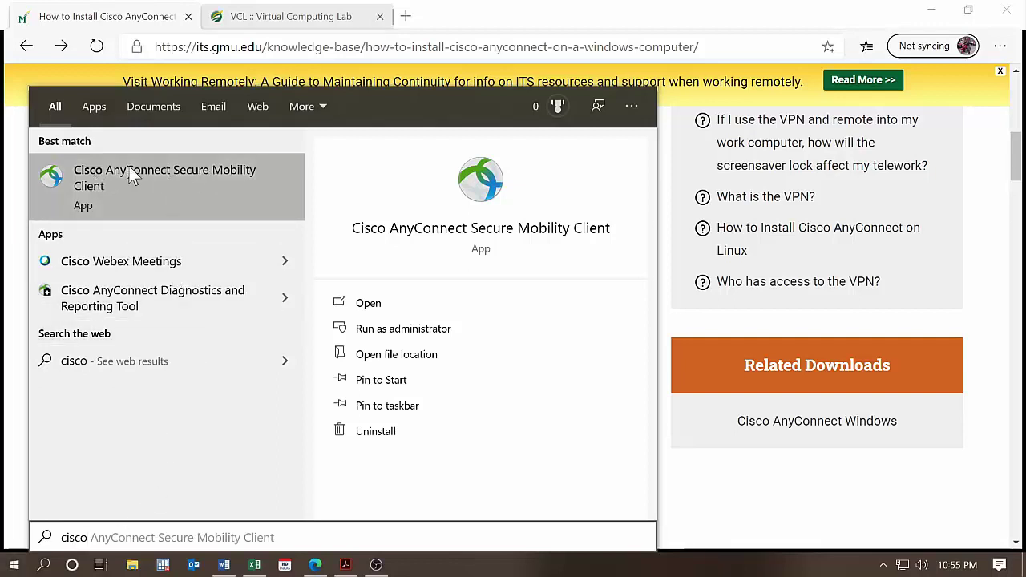
left_click(207, 180)
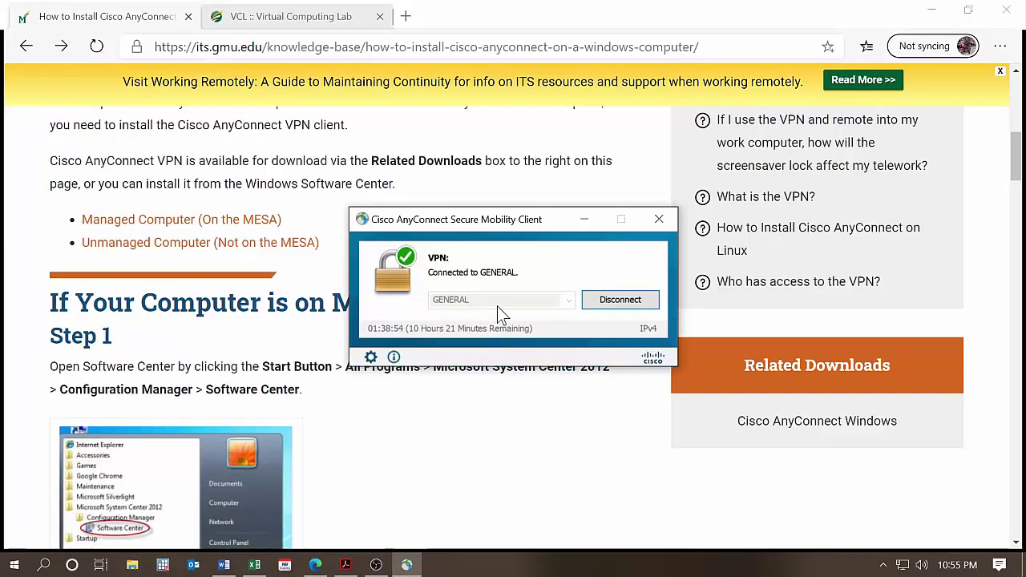
- Disconnect from GENERAL, reconnect, and submit the account password in the login dialog
left_click(630, 307)
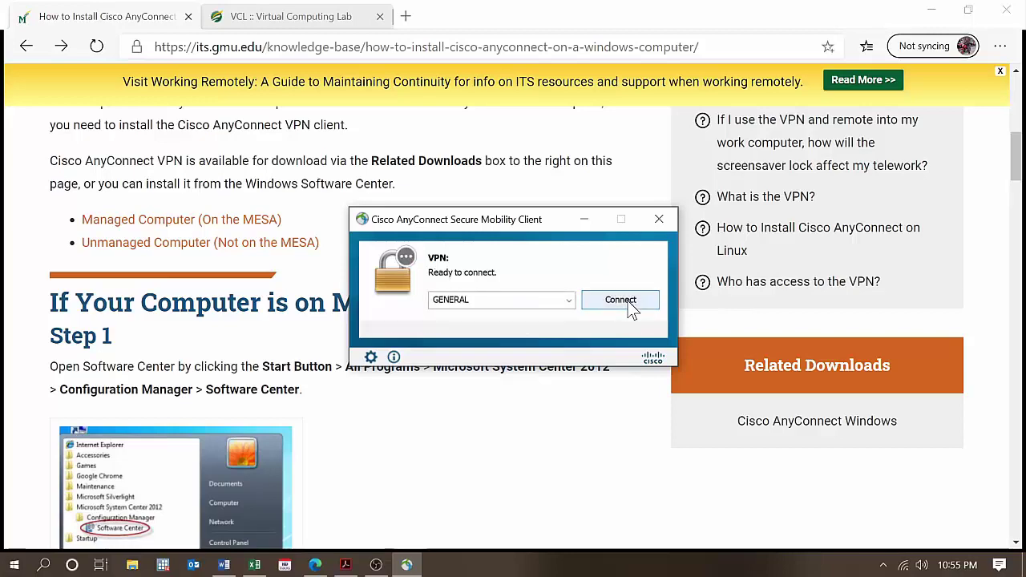
left_click(628, 303)
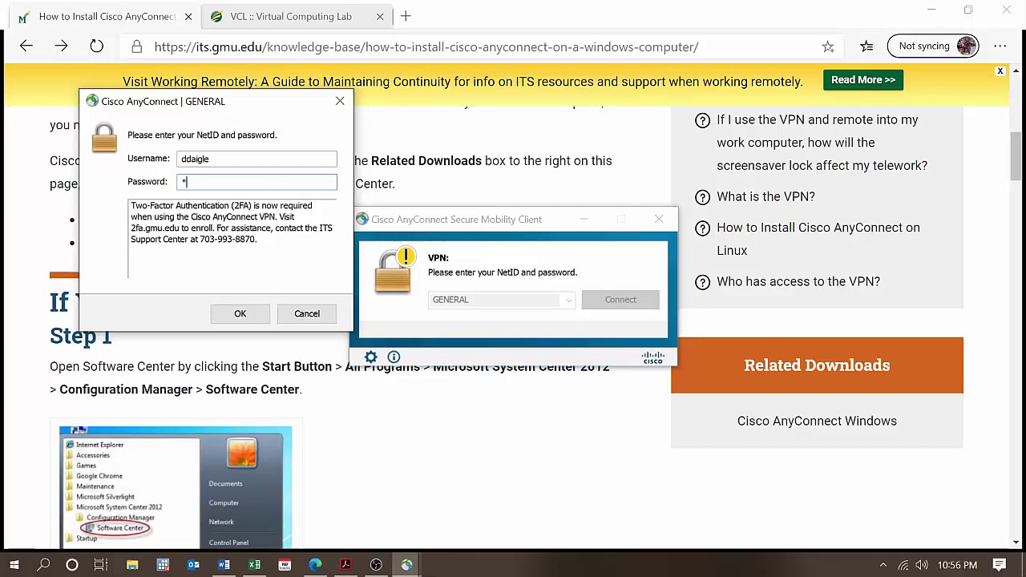
type("***")
left_click(240, 314)
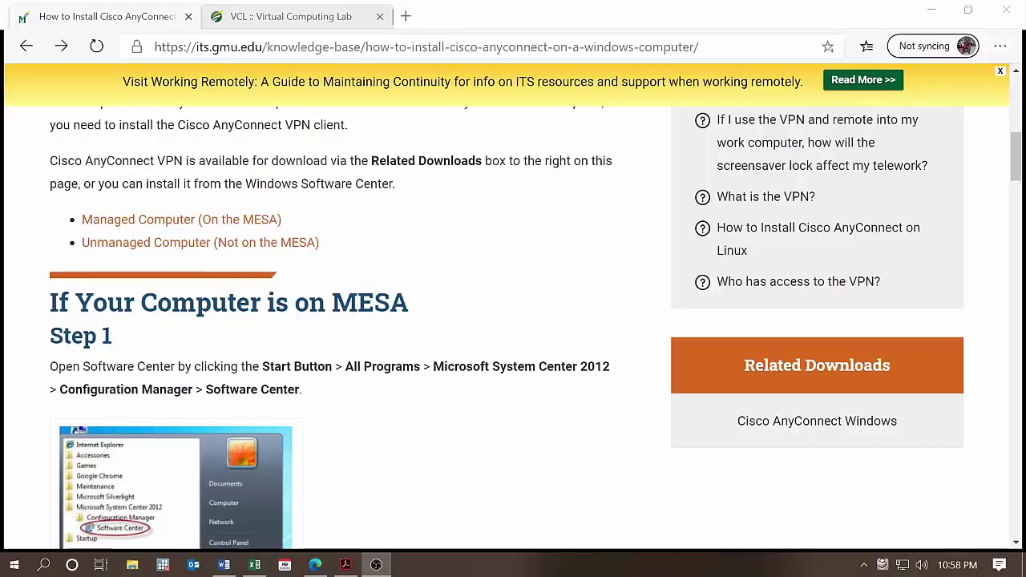
- Switch to the 'VCL :: Virtual Computing Lab' tab showing 1 current reservation
left_click(263, 22)
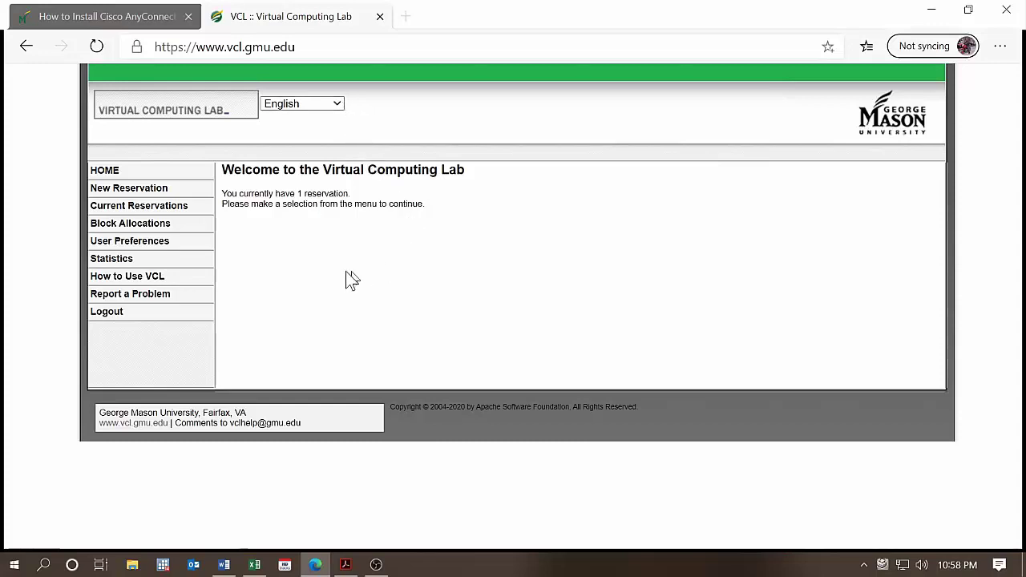
- Review the New Reservation form's Duration options, keeping 1 hour, then view Current Reservations
left_click(144, 196)
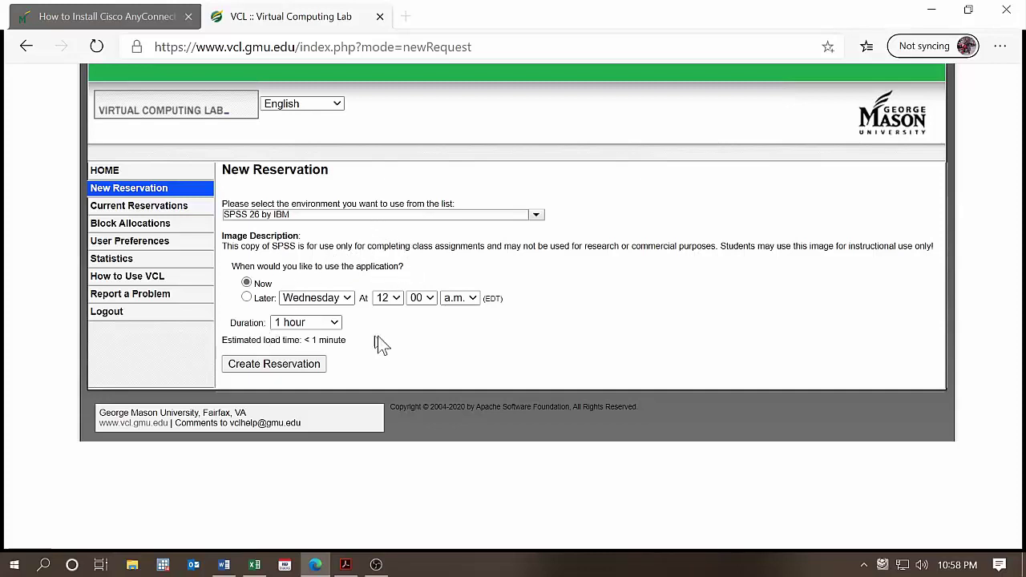
left_click(335, 323)
left_click(411, 328)
left_click(102, 207)
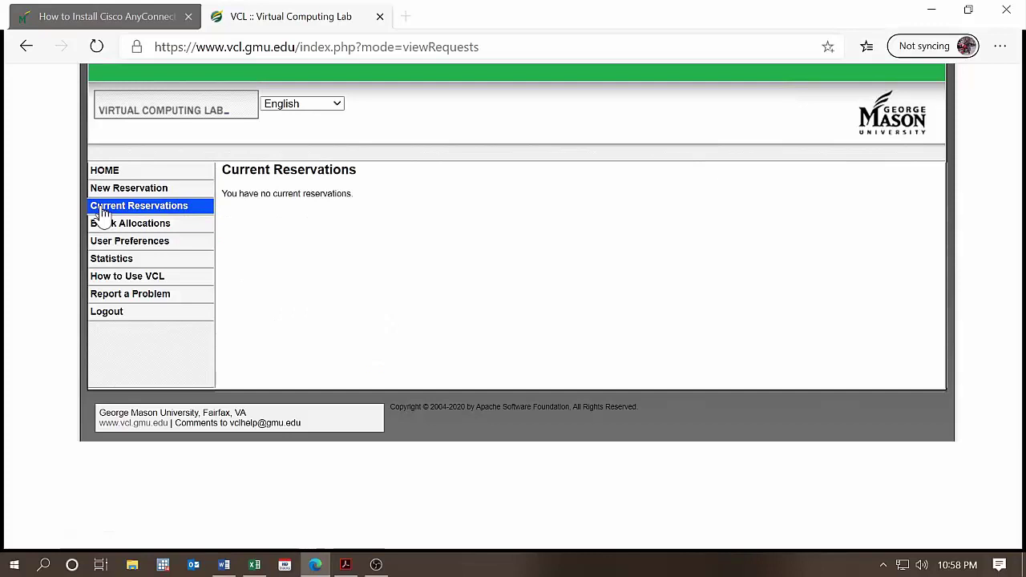
- In RDP File Preferences, keep Resolution at Full Screen and submit the changes
left_click(139, 245)
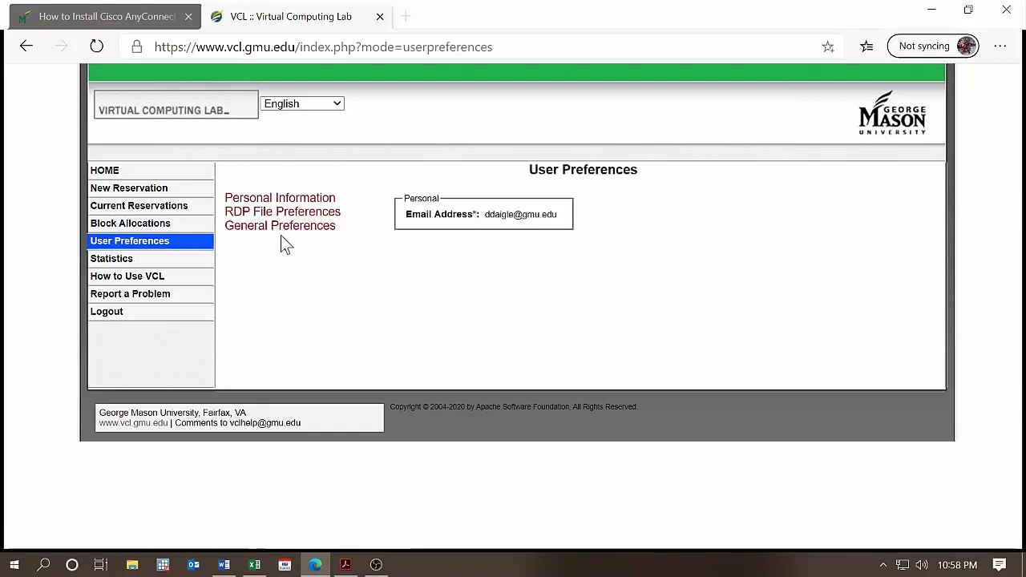
left_click(276, 215)
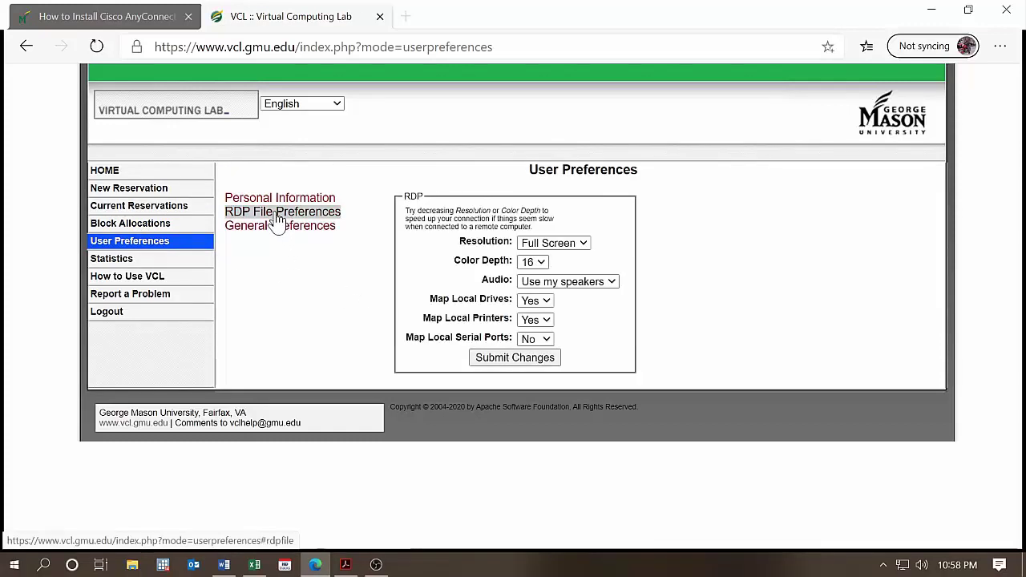
left_click(583, 243)
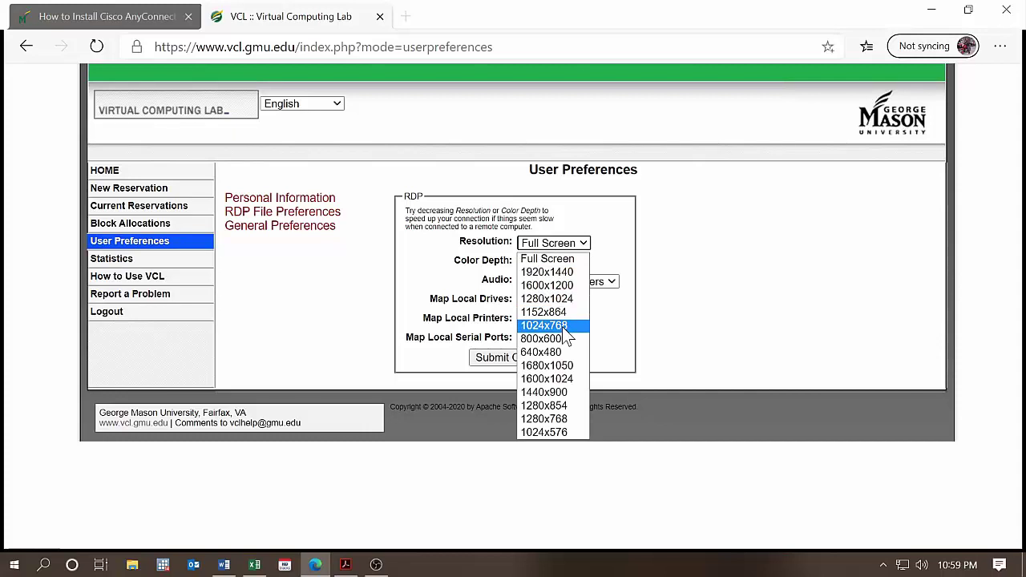
left_click(560, 258)
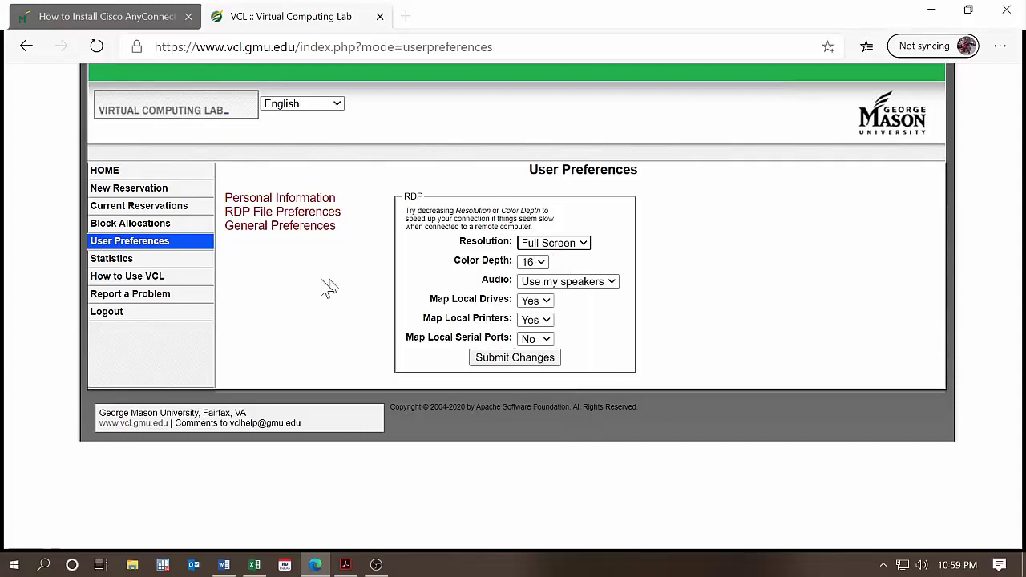
left_click(529, 358)
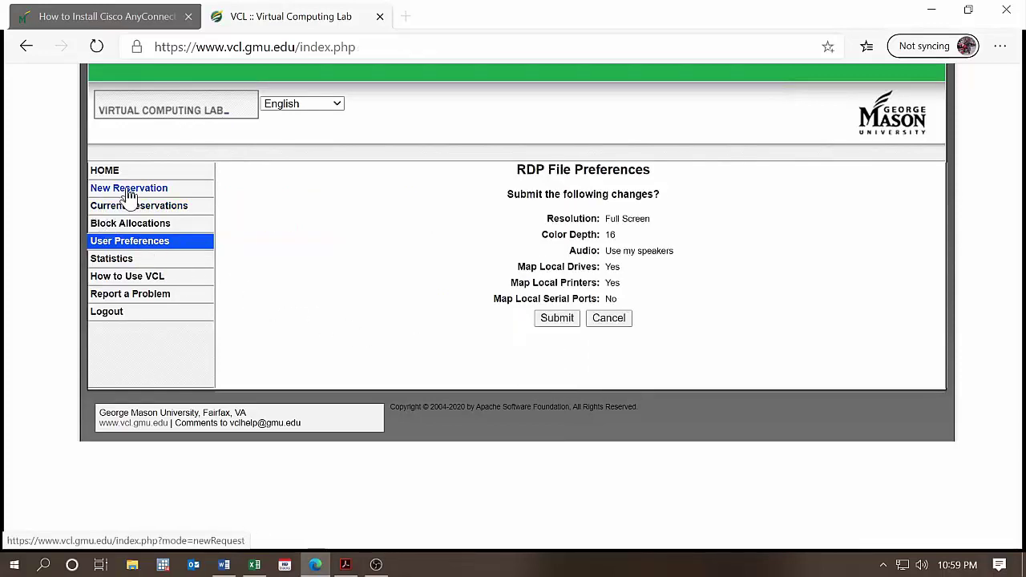
- Create the SPSS 26 by IBM reservation and open its Connect! details
left_click(127, 188)
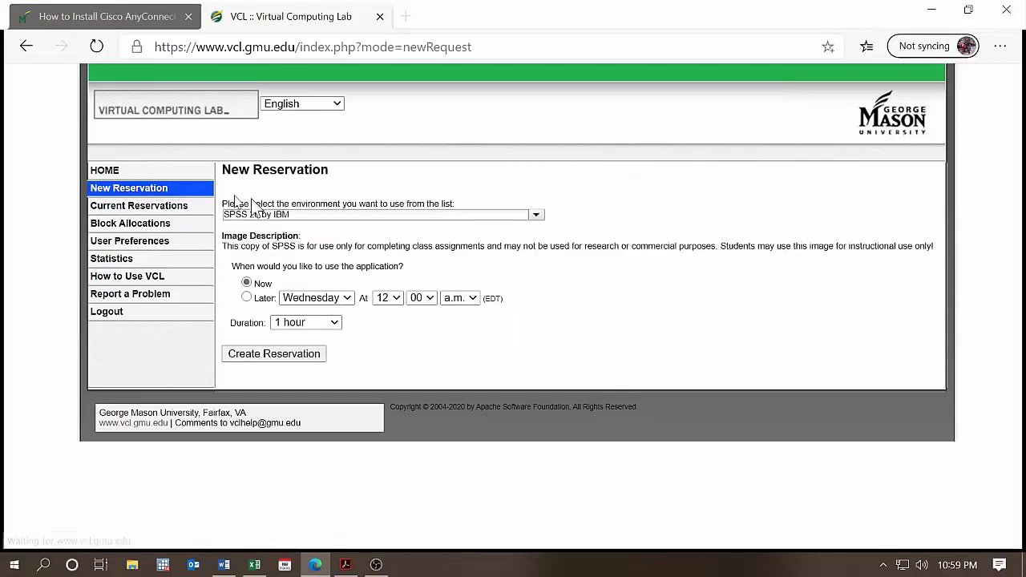
left_click(269, 364)
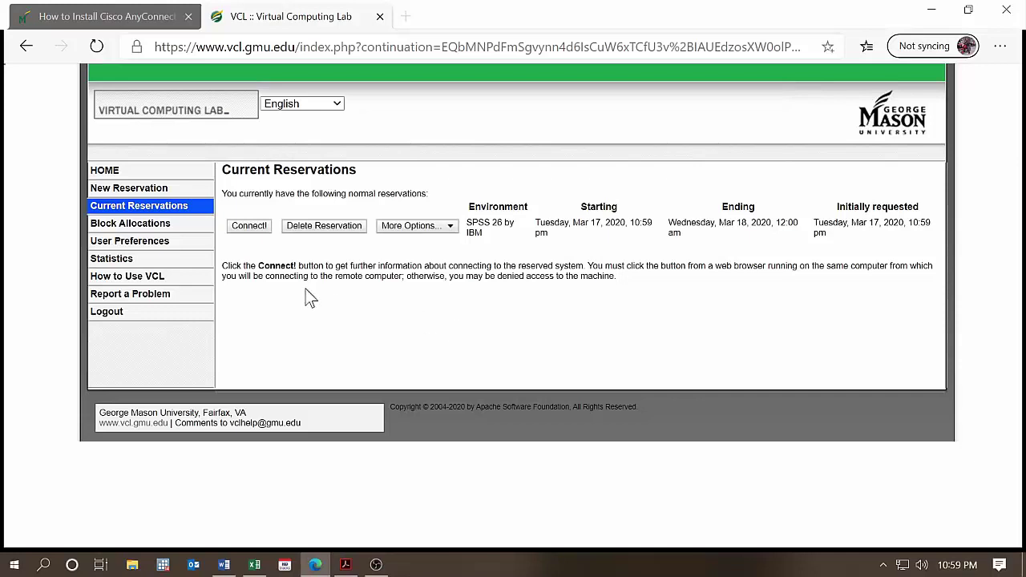
left_click(250, 228)
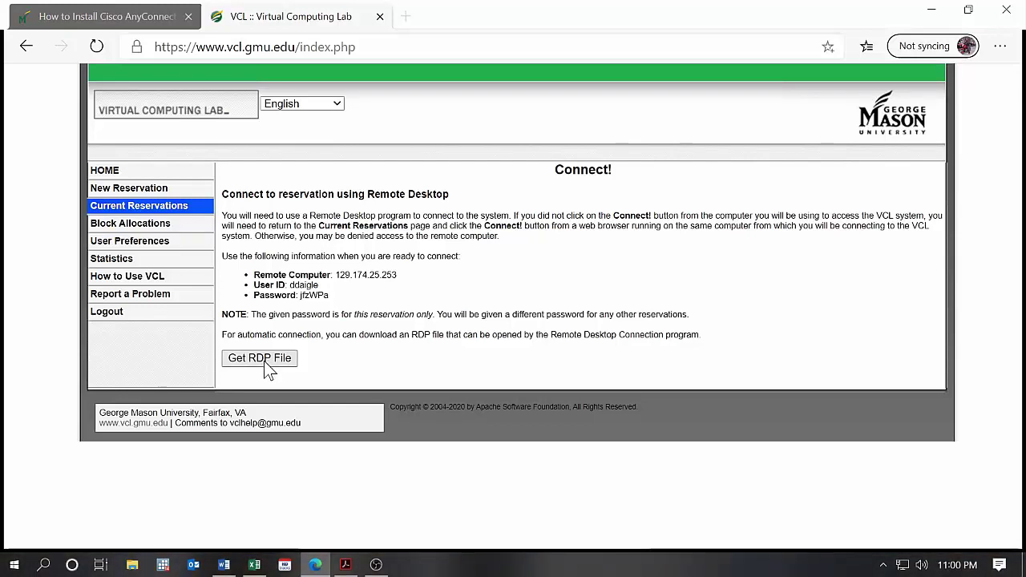
- Download and open the reservation's RDP file, accept the publisher warning, and log in with the password
left_click(266, 362)
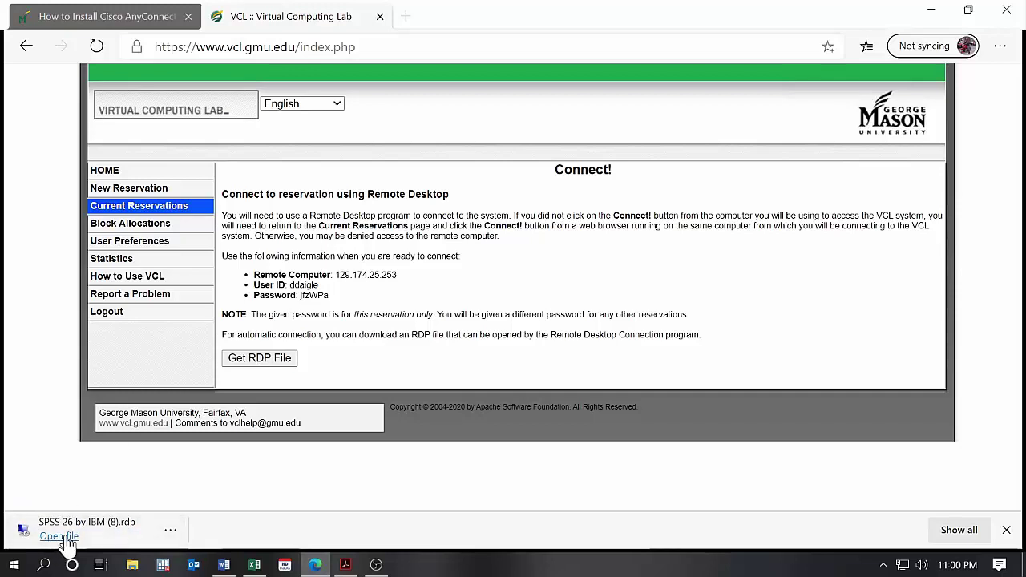
left_click(112, 544)
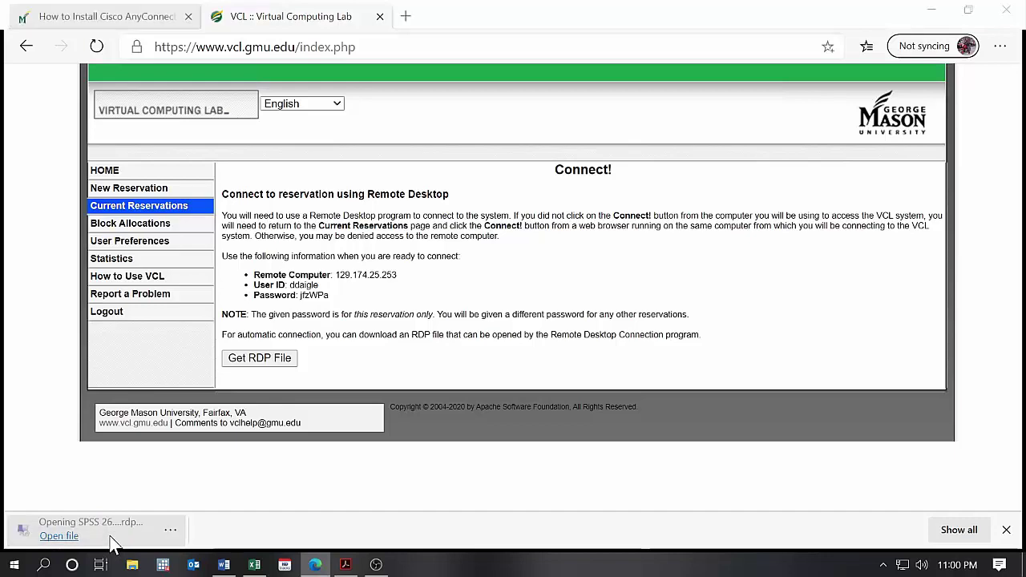
left_click(627, 375)
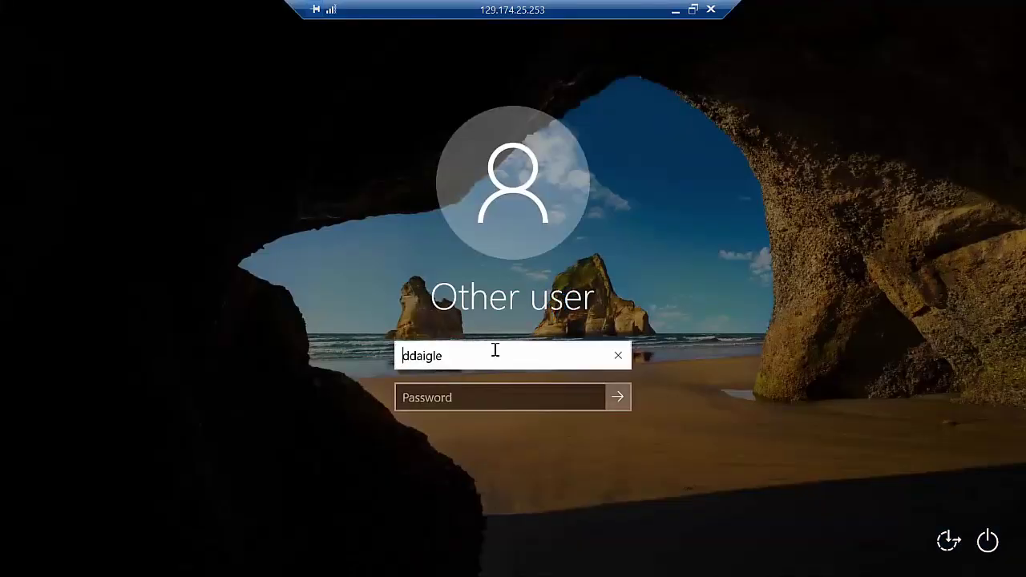
left_click(446, 399)
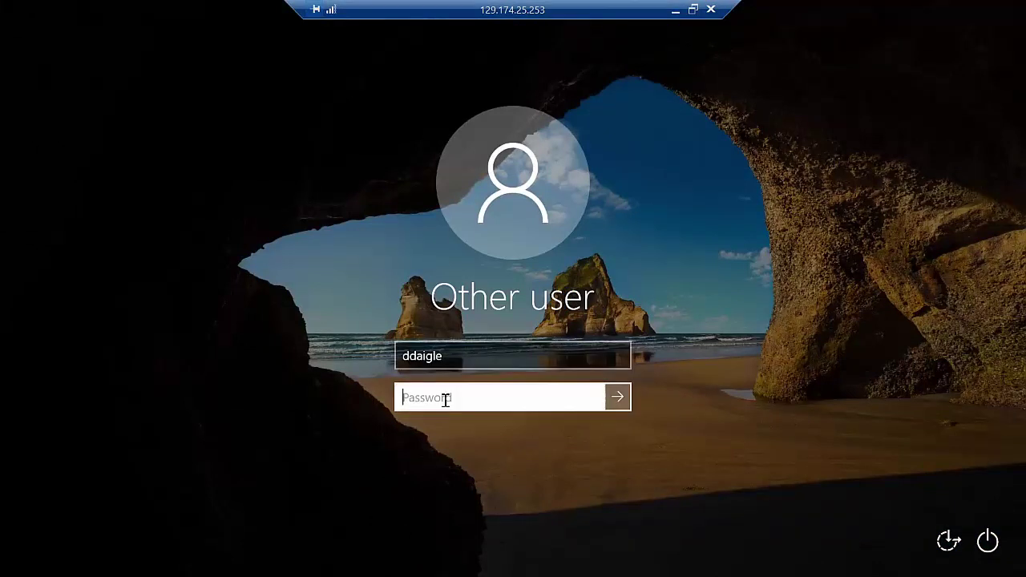
type("•")
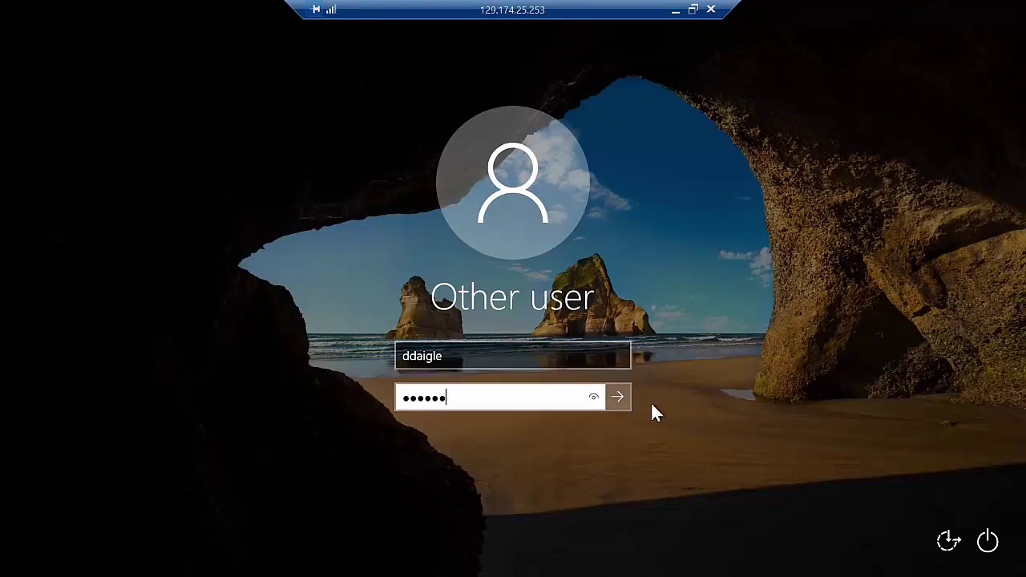
left_click(619, 400)
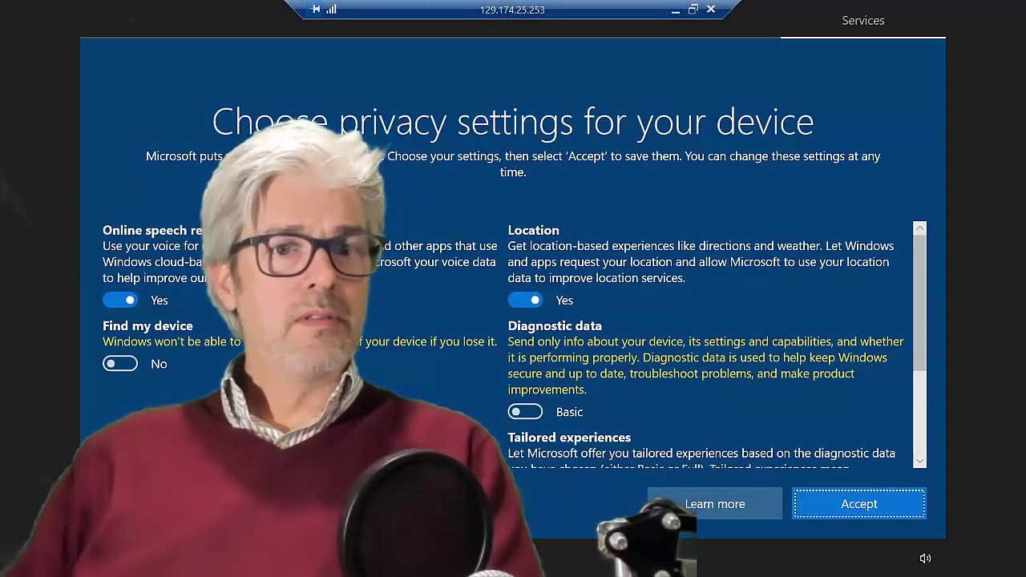
- Accept the default privacy settings, then launch IBM SPSS Statistics 26 from the remote Start menu
left_click(876, 508)
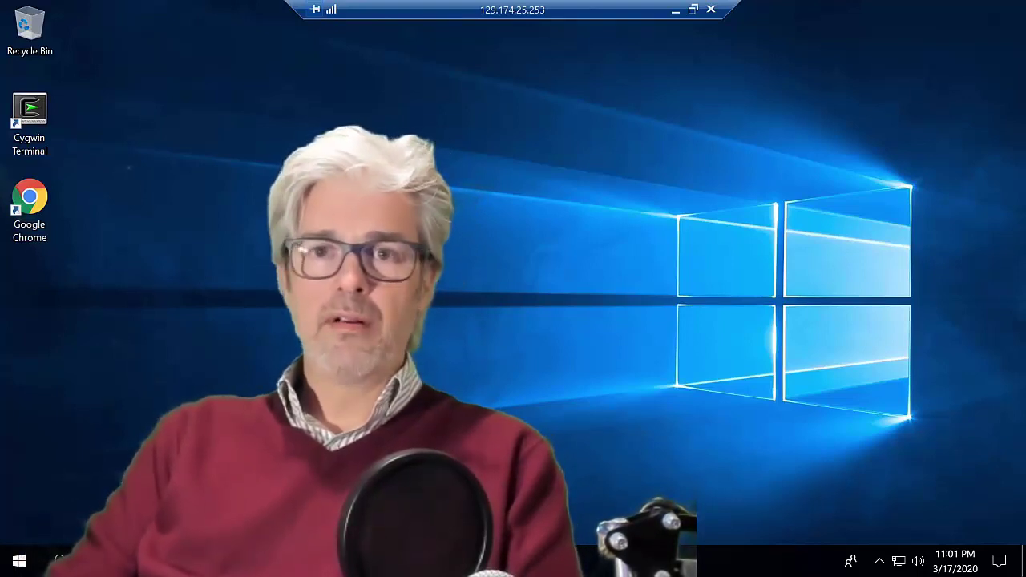
left_click(20, 561)
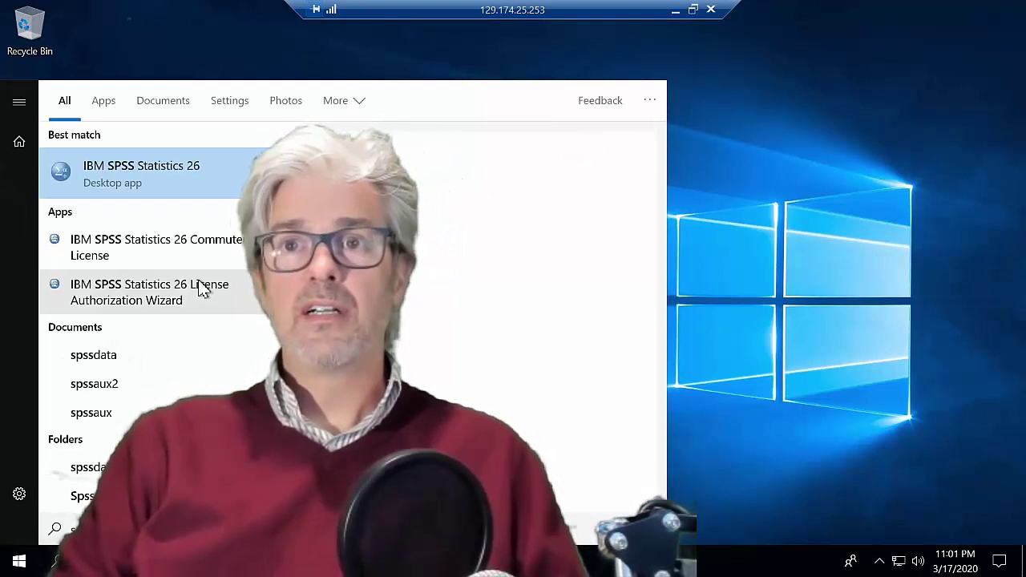
left_click(138, 189)
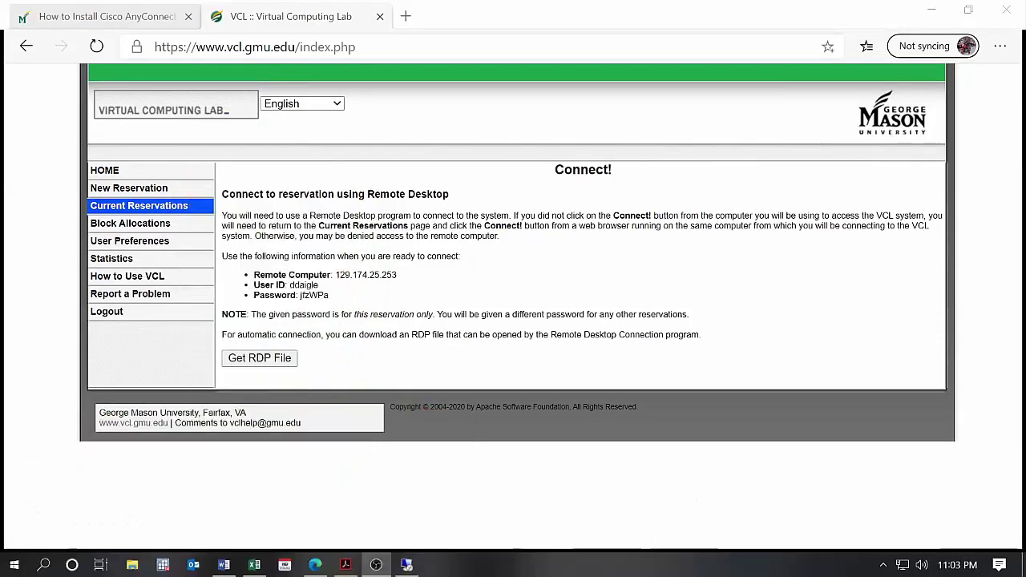
- Replace the address bar contents with 'ibm spss student' and run the Bing search
left_click(336, 48)
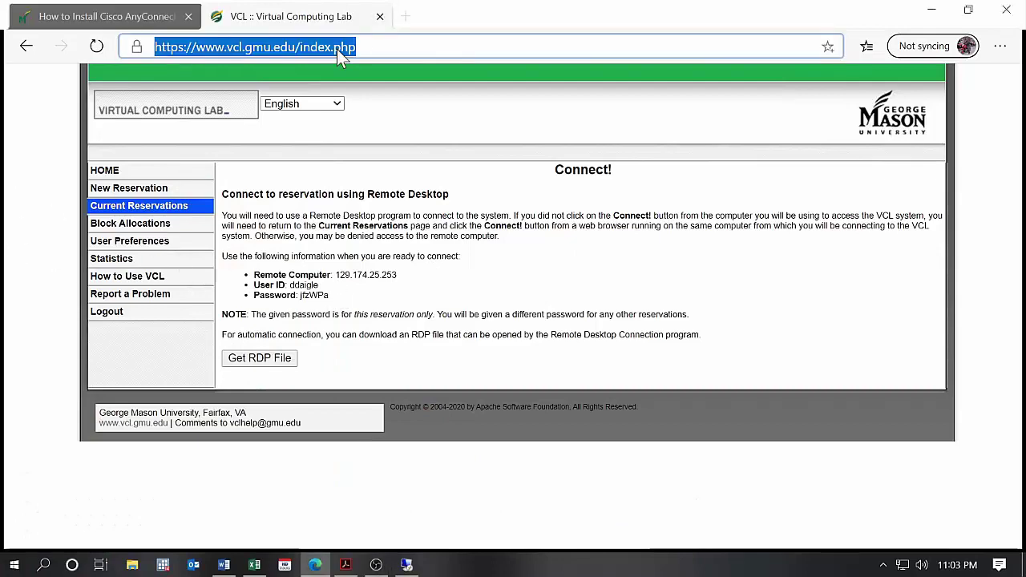
key("BackSpace")
type("ibm spp")
key("BackSpace")
type("ss")
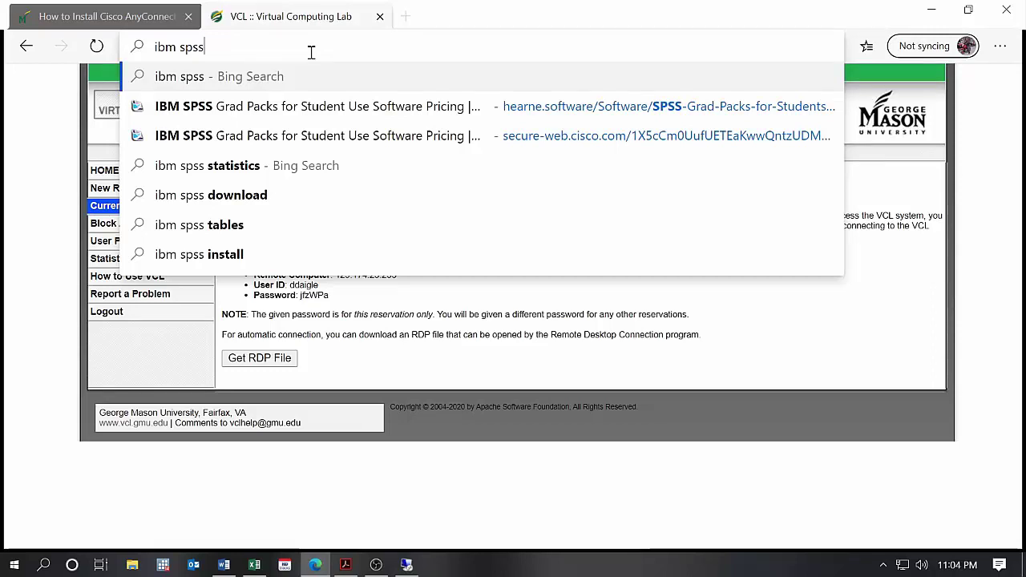
type("stu")
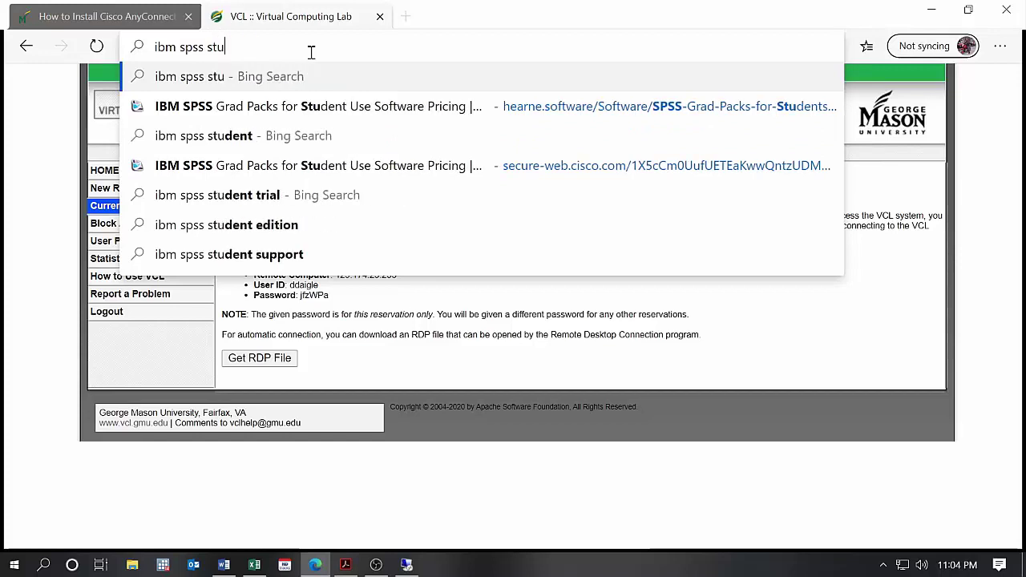
type("dent")
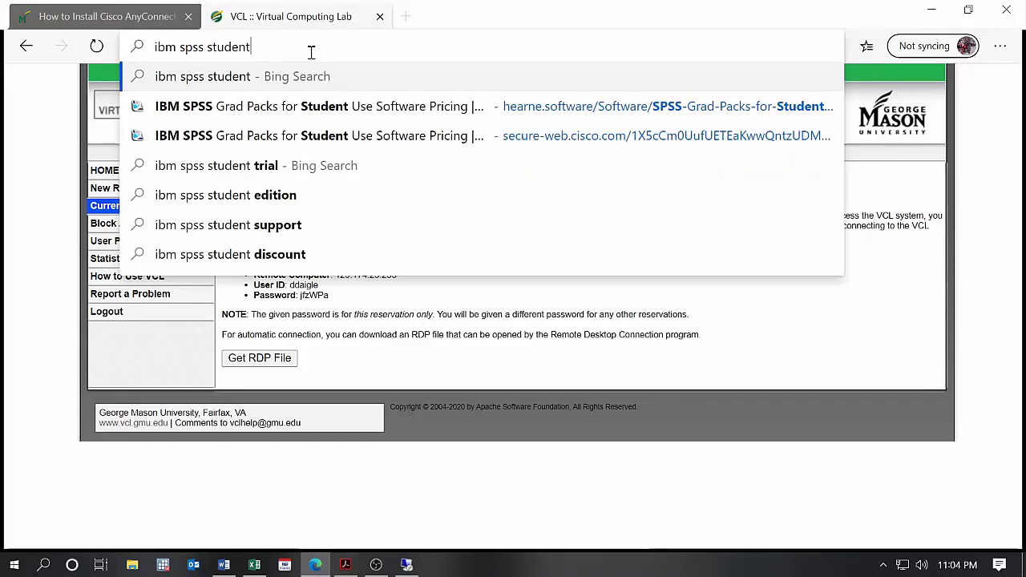
key("Return")
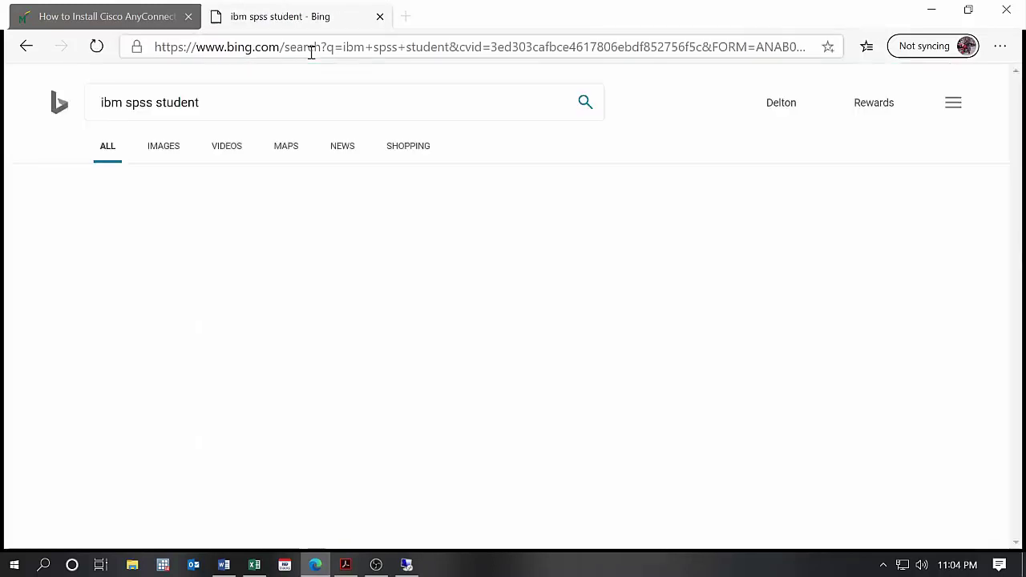
- Open the IBM SPSS Statistics software page and go to its pricing section
left_click(248, 221)
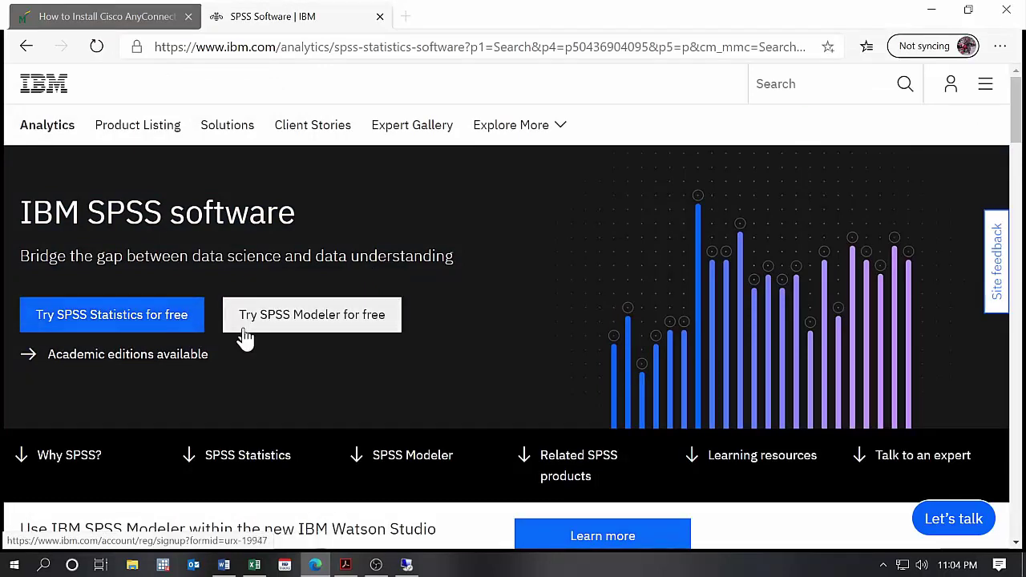
scroll(243, 337, "down", 2)
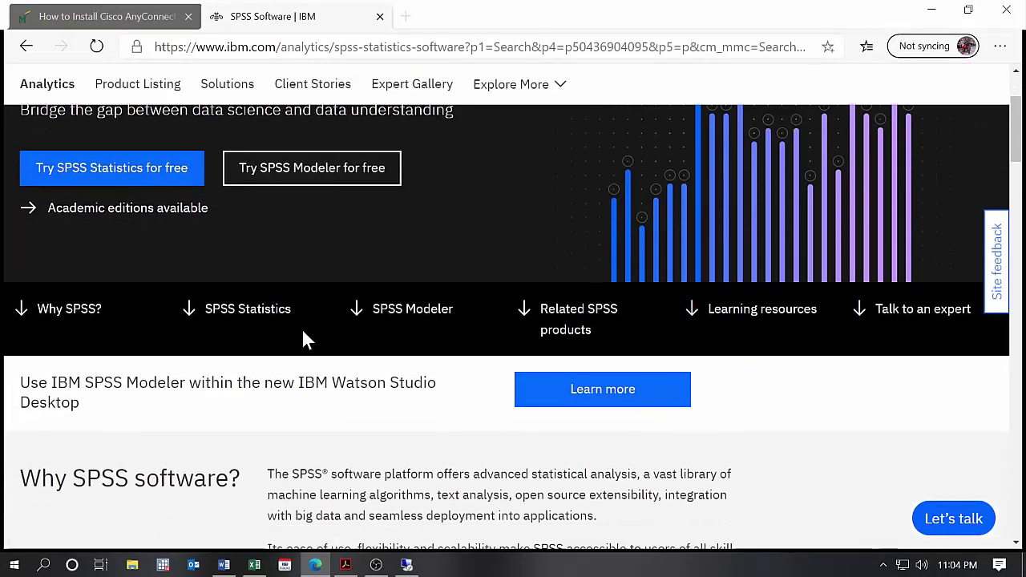
scroll(302, 328, "down", 4)
scroll(306, 332, "down", 5)
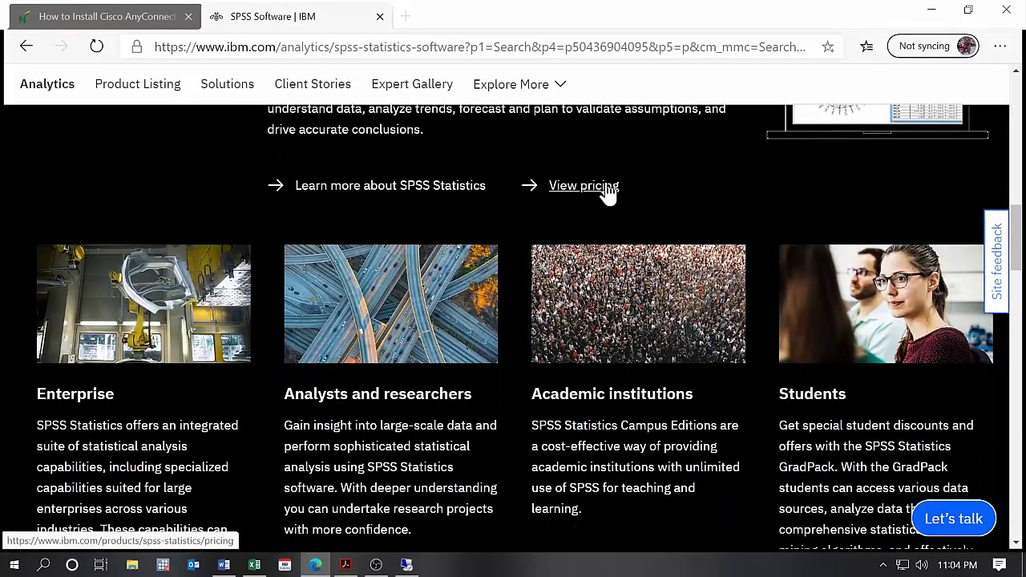
left_click(607, 189)
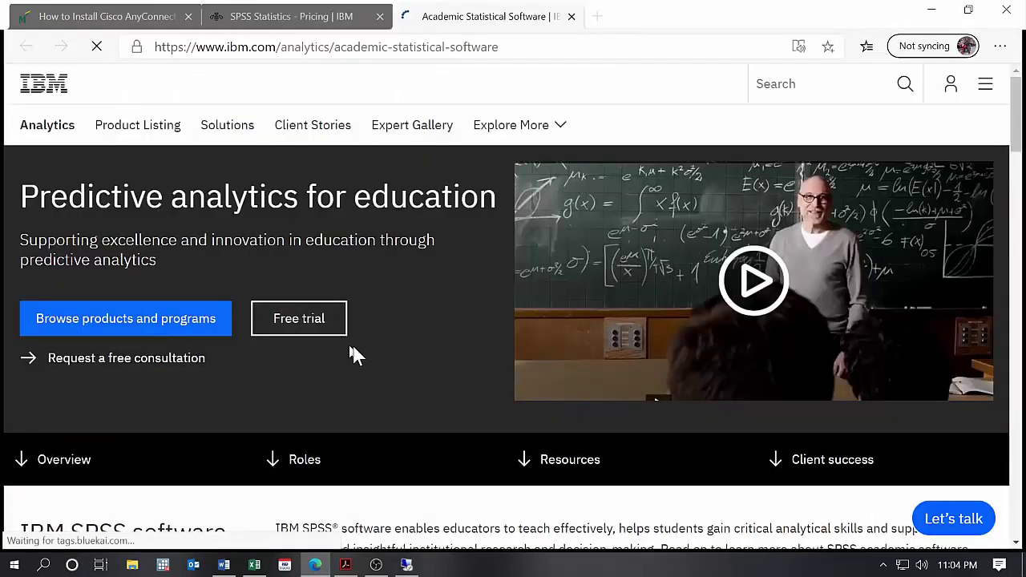
- Under For students, view the vendors selling the SPSS Statistics GradPack and scroll to the distributor list
scroll(358, 349, "down", 1)
scroll(359, 354, "down", 3)
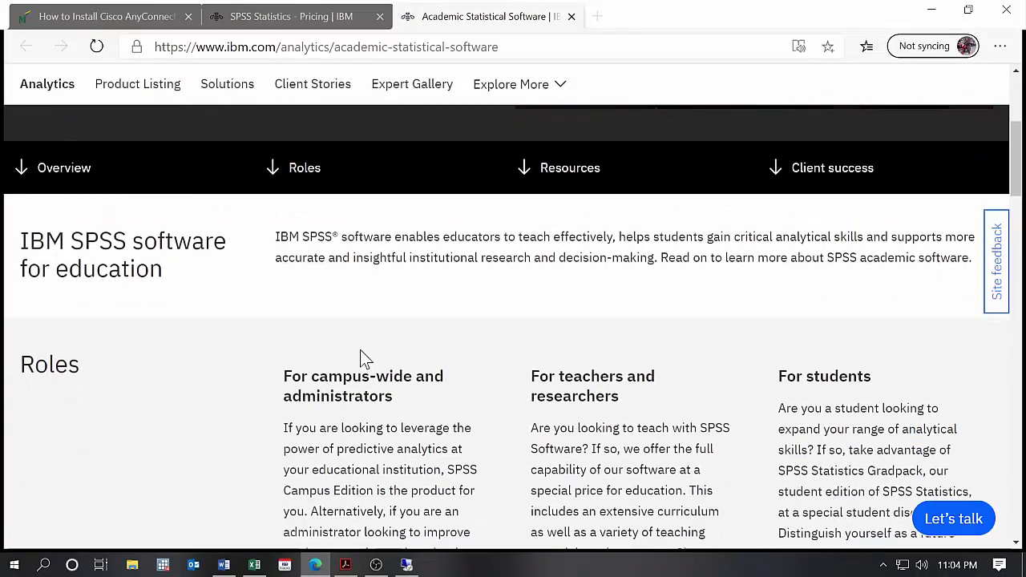
scroll(361, 357, "down", 5)
scroll(361, 353, "up", 2)
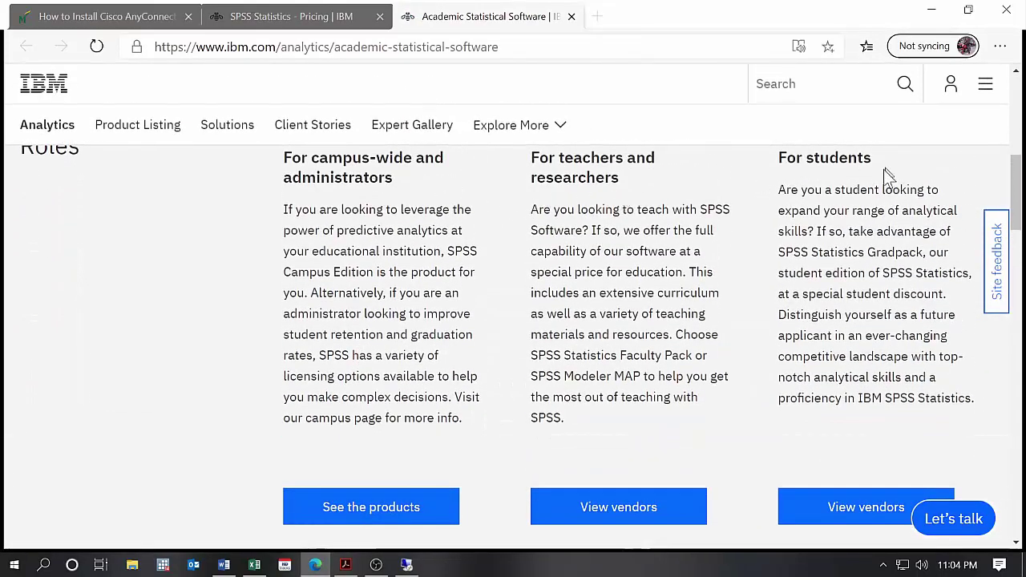
scroll(882, 240, "down", 2)
scroll(836, 408, "up", 1)
left_click(845, 439)
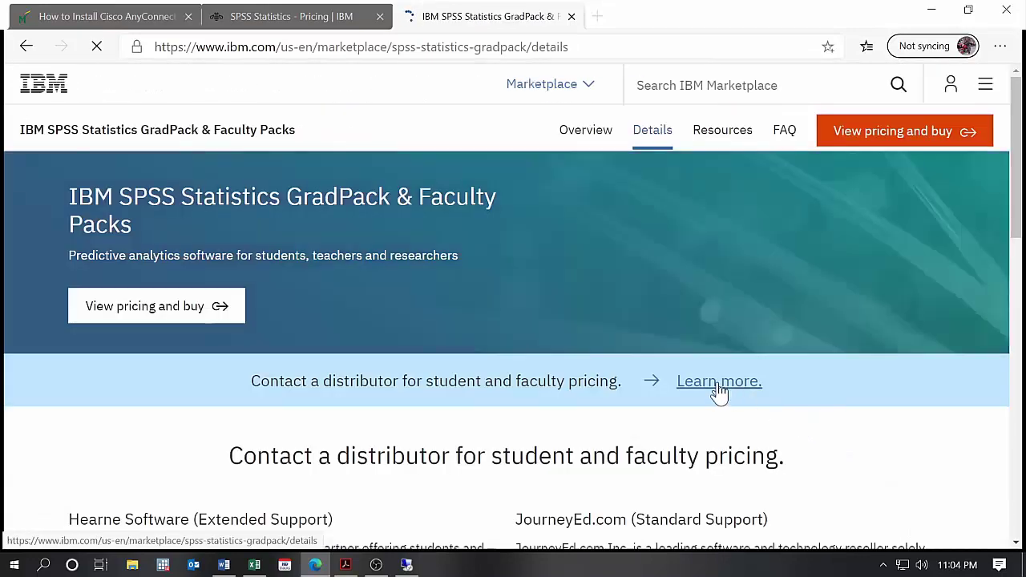
scroll(719, 392, "down", 4)
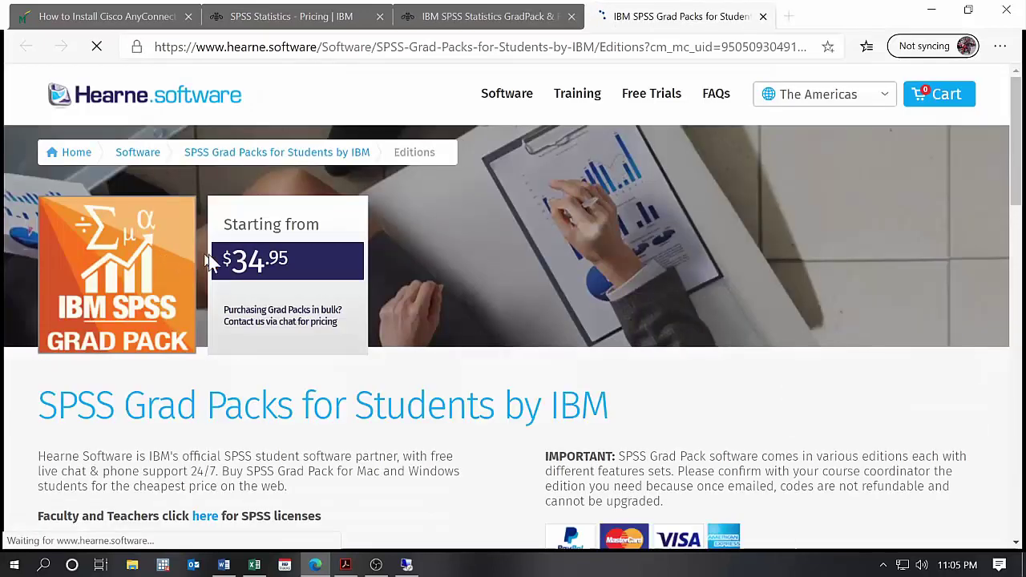
- Scroll the Hearne Software 'SPSS Grad Packs for Students by IBM' page back to its top
scroll(469, 310, "down", 3)
scroll(474, 312, "up", 3)
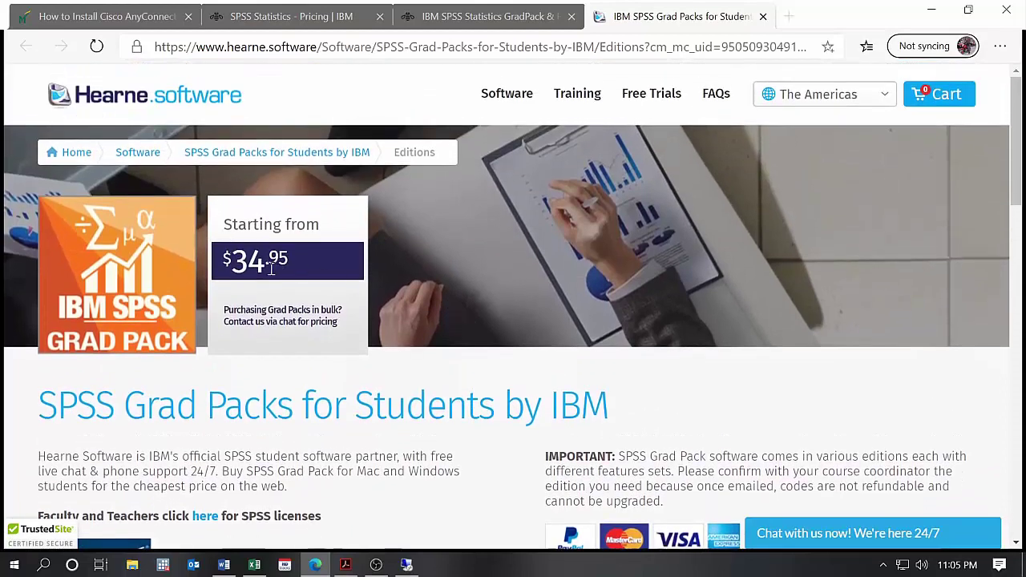